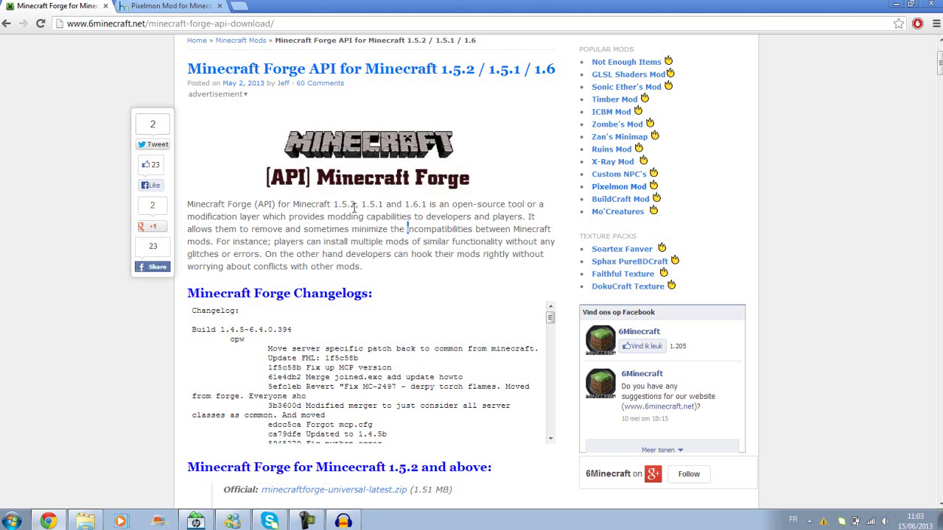
- Look over the Pixelmon Mod download page, then return to the Minecraft Forge API page
{"action": "left_click", "coordinate": [197, 5]}
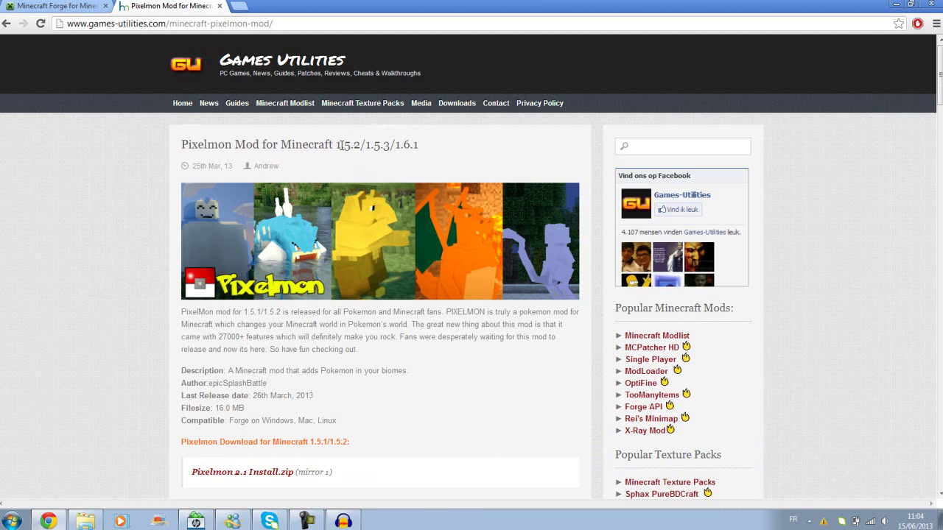
{"action": "scroll", "coordinate": [339, 144], "scroll_direction": "down", "scroll_amount": 5}
{"action": "key", "text": "ctrl+Tab"}
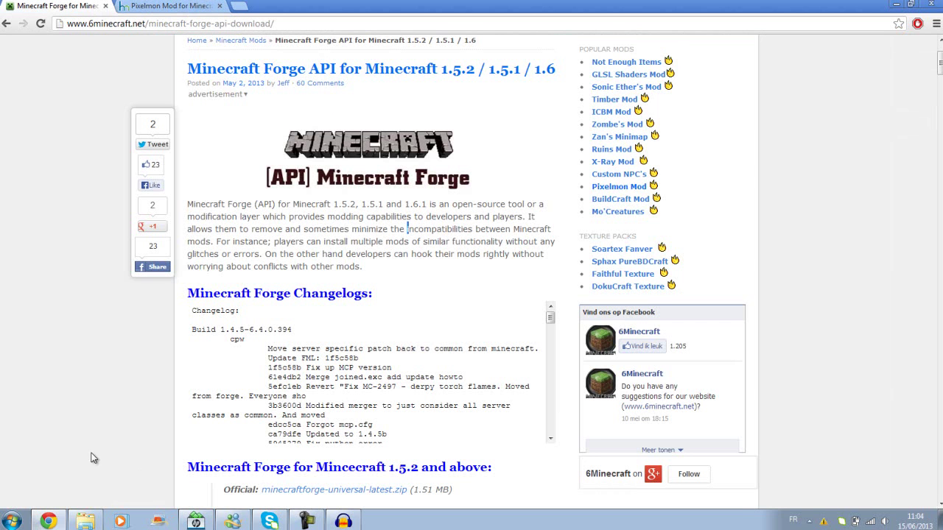
- Open Roaming via a %appdata% Start-menu search, then .minecraft and its bin folder
{"action": "left_click", "coordinate": [8, 522]}
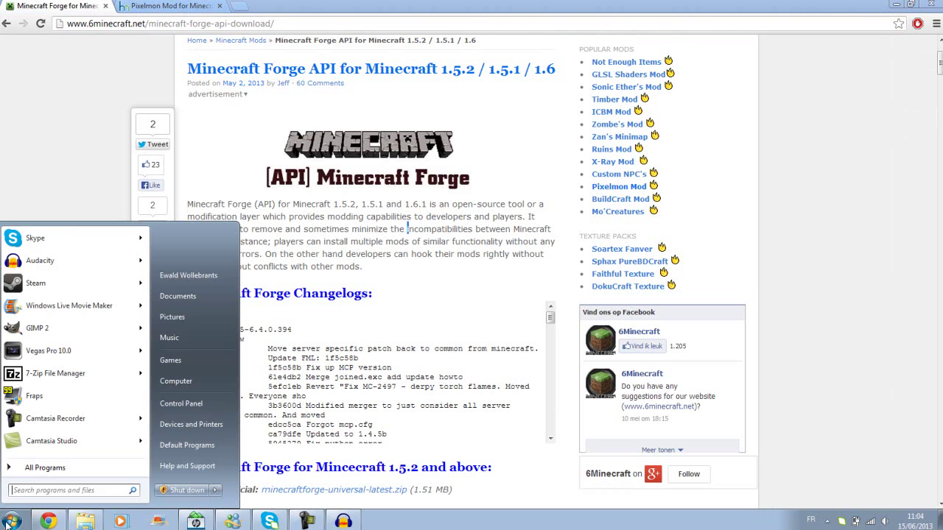
{"action": "type", "text": "%appdata"}
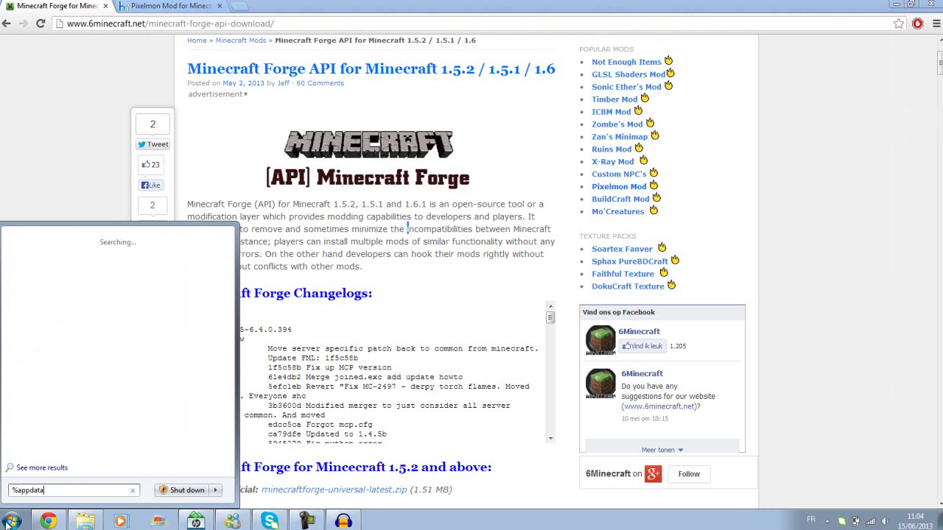
{"action": "type", "text": "%"}
{"action": "left_click", "coordinate": [38, 242]}
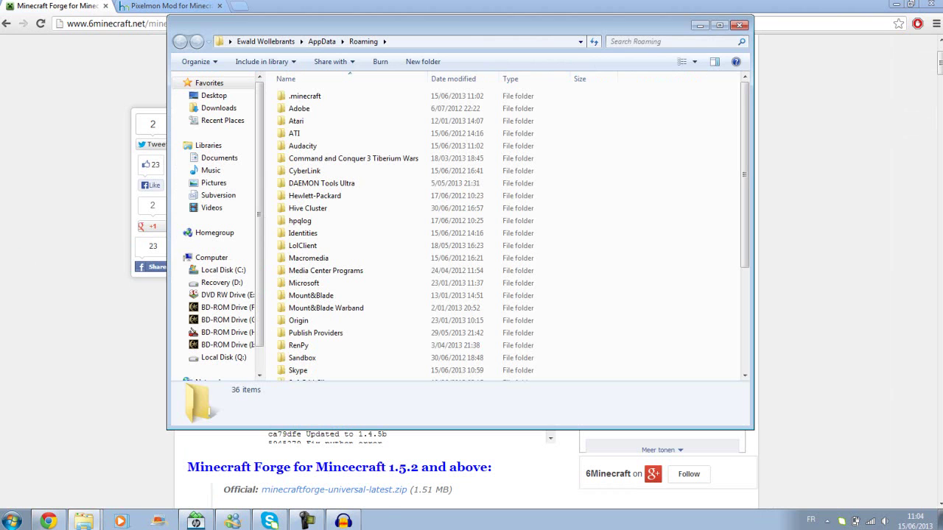
{"action": "key", "text": "super+r"}
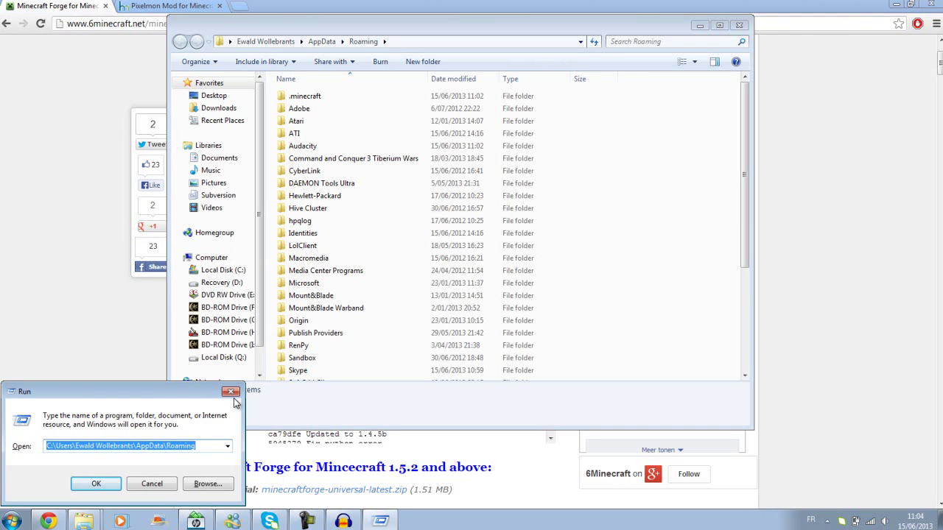
{"action": "left_click", "coordinate": [231, 391]}
{"action": "double_click", "coordinate": [298, 97]}
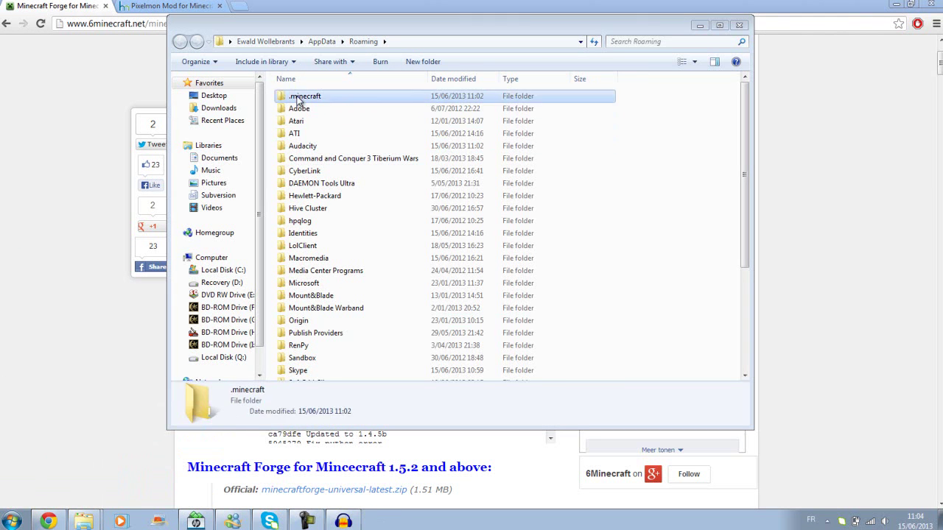
{"action": "double_click", "coordinate": [299, 97]}
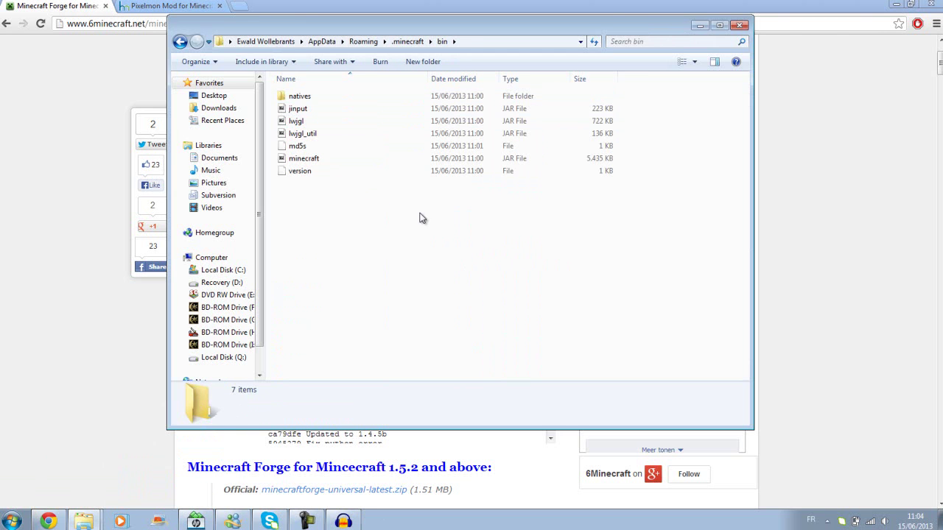
- Open minecraft.jar as an archive in 7-Zip File Manager
{"action": "left_click", "coordinate": [304, 160]}
{"action": "right_click", "coordinate": [304, 162]}
{"action": "mouse_move", "coordinate": [346, 186]}
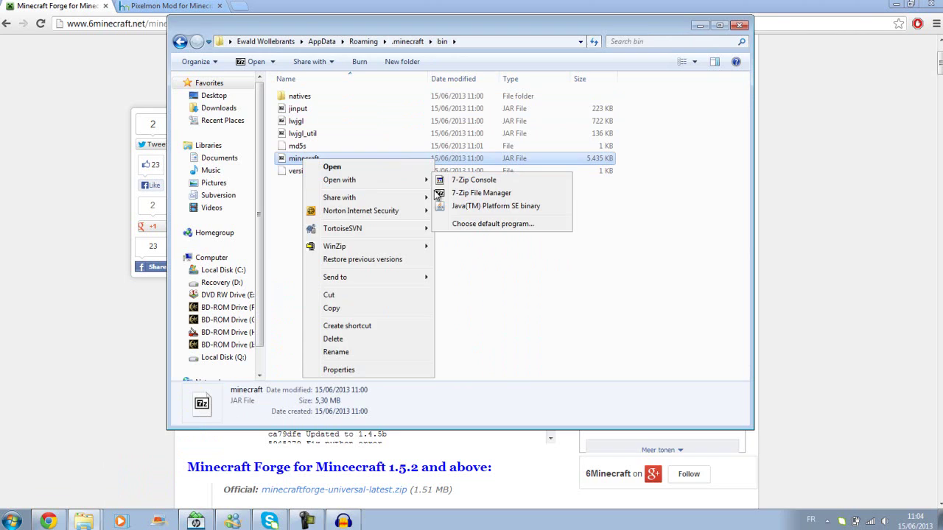
{"action": "left_click", "coordinate": [483, 195]}
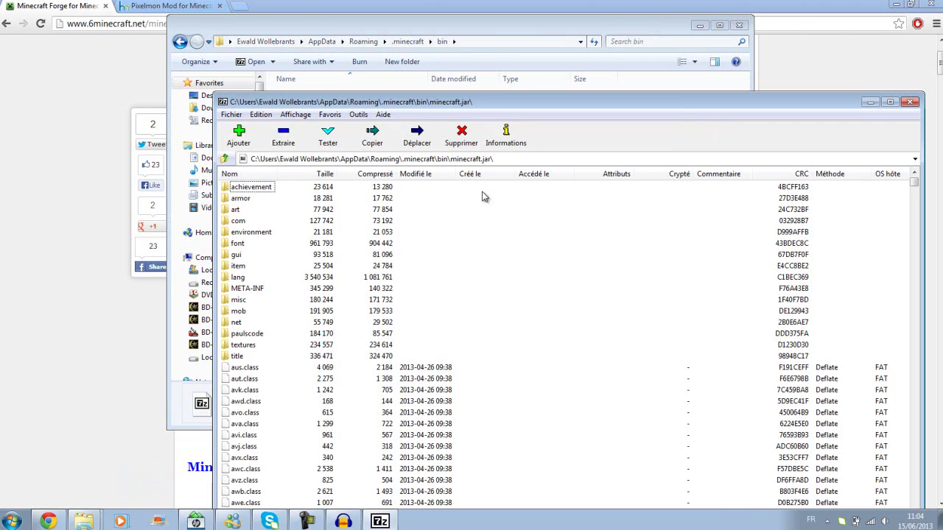
{"action": "left_click_drag", "start_coordinate": [676, 107], "coordinate": [503, 39]}
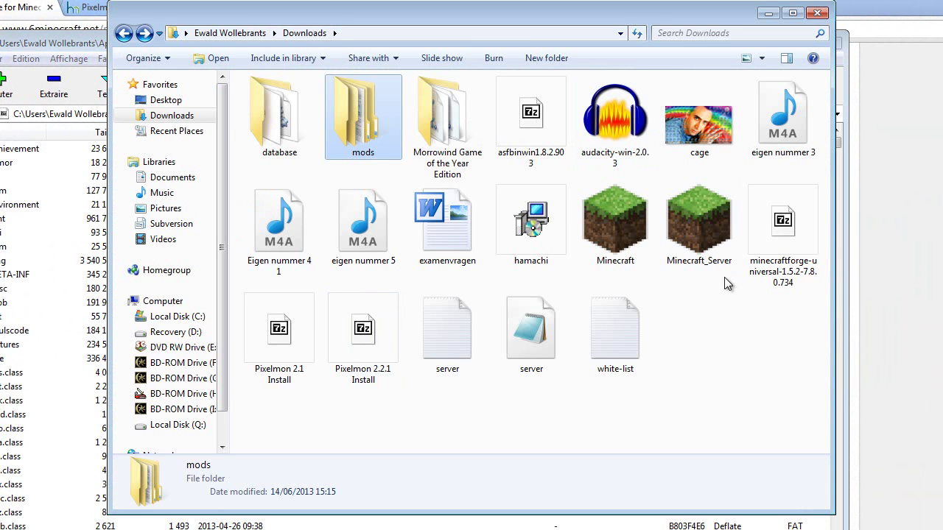
- Open the minecraftforge-universal-1.5.2-7.8.0.734 zip to browse its contents
{"action": "left_click", "coordinate": [722, 344]}
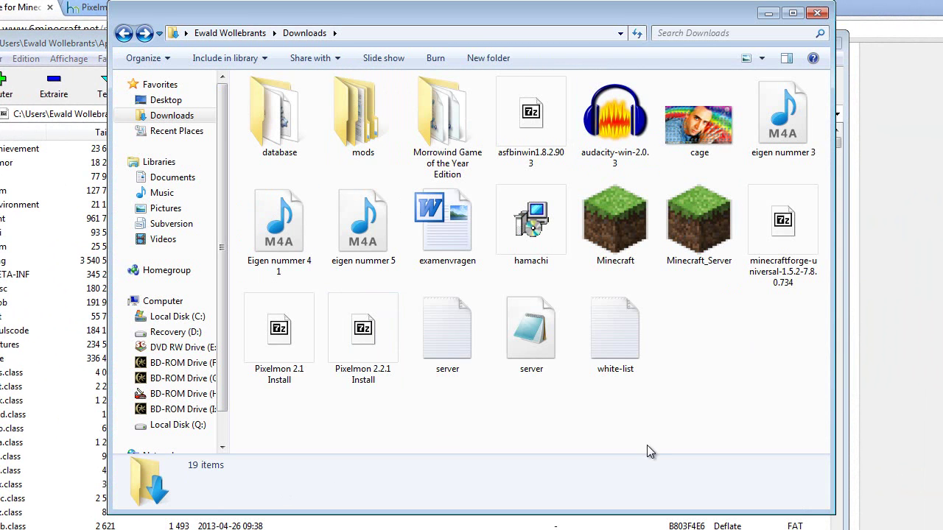
{"action": "left_click", "coordinate": [784, 235]}
{"action": "right_click", "coordinate": [784, 235]}
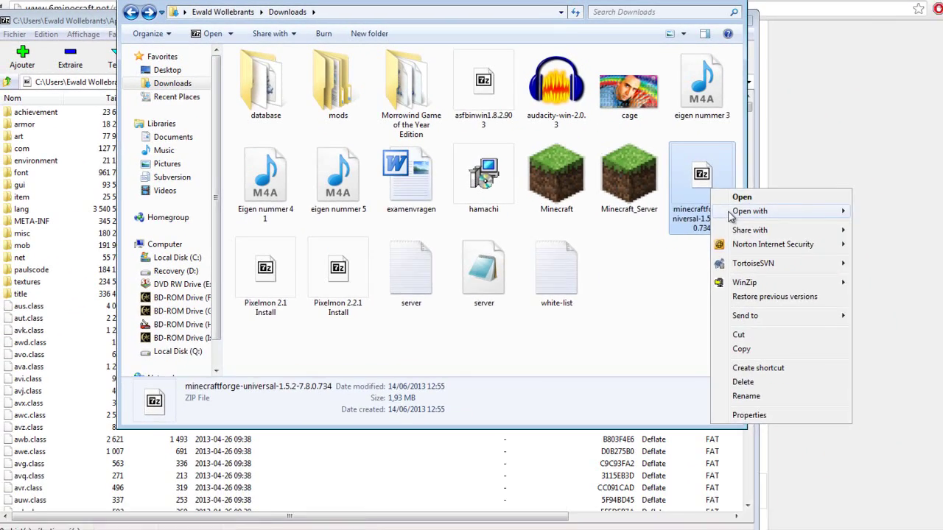
{"action": "key", "text": "Escape"}
{"action": "double_click", "coordinate": [681, 171]}
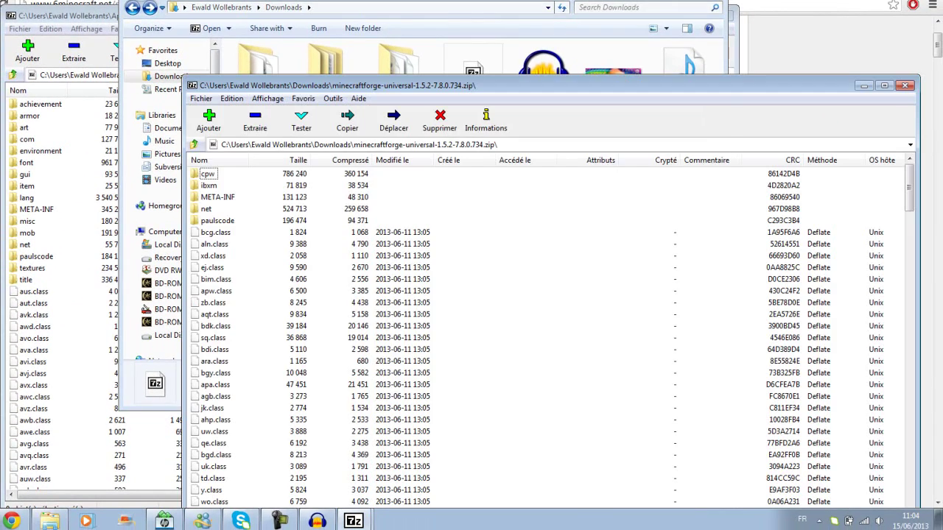
- Copy every file and folder from the Forge zip into minecraft.jar, confirming with Oui
{"action": "left_click_drag", "start_coordinate": [406, 86], "coordinate": [506, 59]}
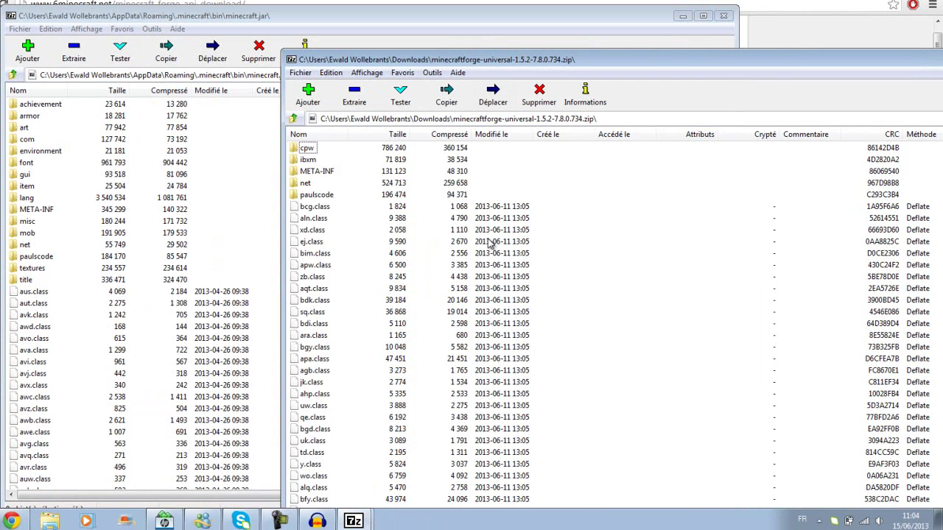
{"action": "key", "text": "ctrl+a"}
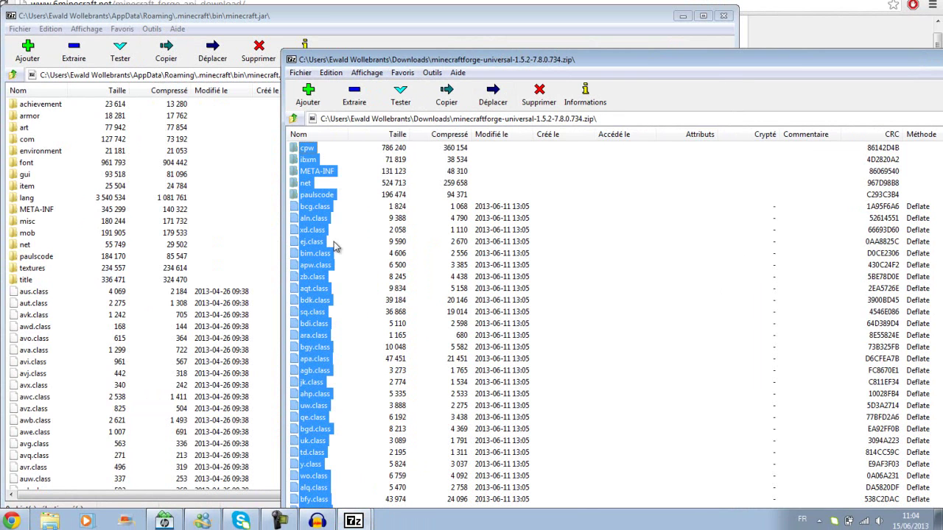
{"action": "left_click_drag", "start_coordinate": [328, 262], "coordinate": [176, 270]}
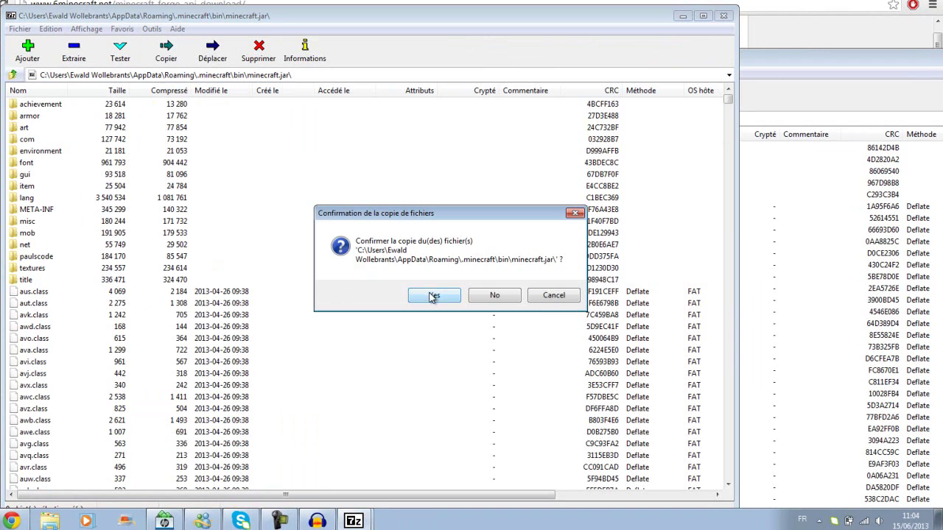
{"action": "left_click", "coordinate": [431, 294]}
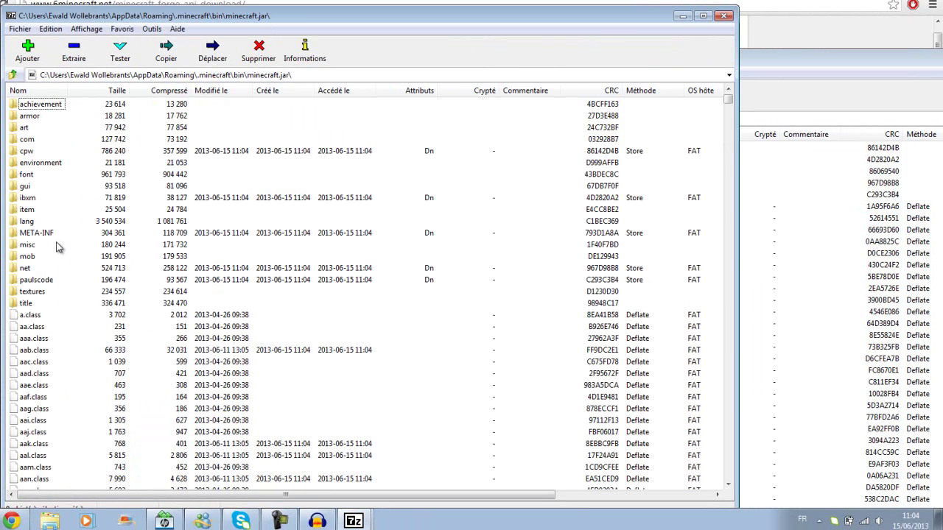
- Delete the META-INF folder from minecraft.jar
{"action": "left_click", "coordinate": [46, 234]}
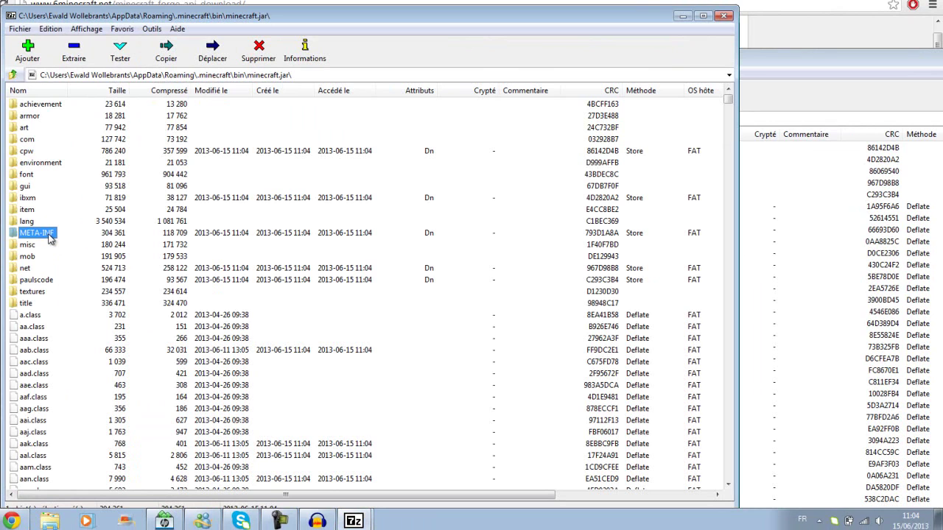
{"action": "key", "text": "Delete"}
{"action": "left_click", "coordinate": [493, 295]}
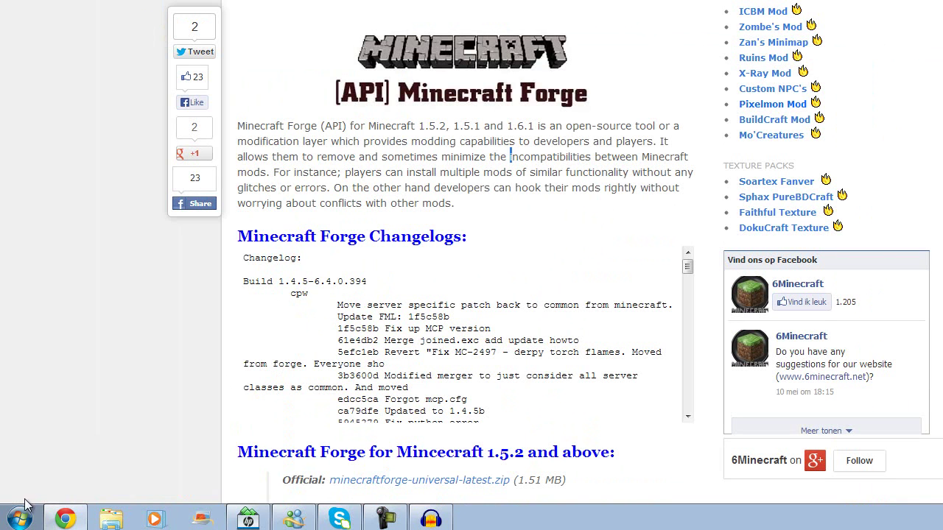
- Open the .minecraft folder under AppData Roaming via a %appdata% search
{"action": "left_click", "coordinate": [20, 519]}
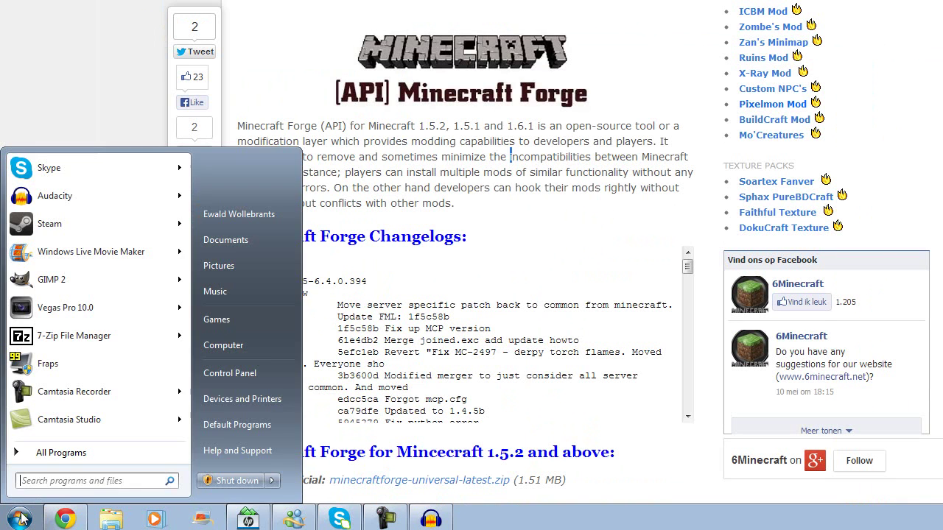
{"action": "type", "text": "%appdata%"}
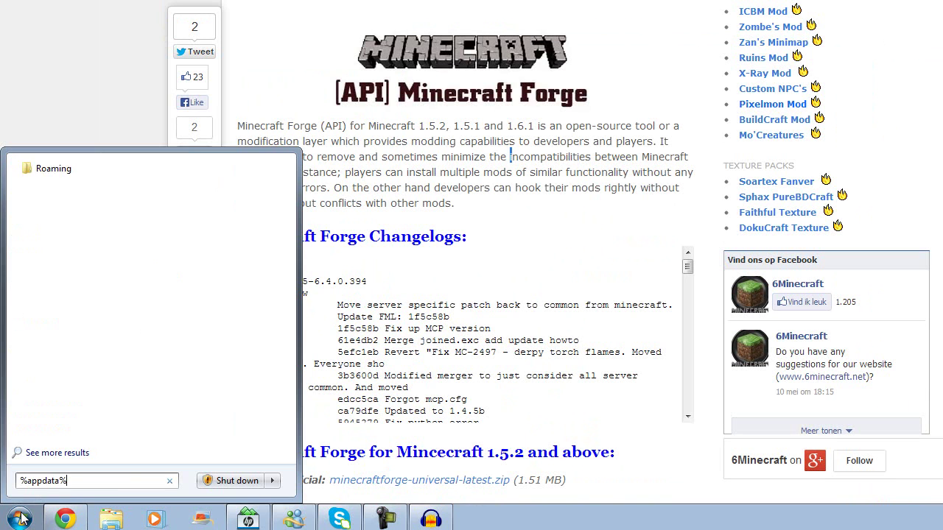
{"action": "left_click", "coordinate": [29, 172]}
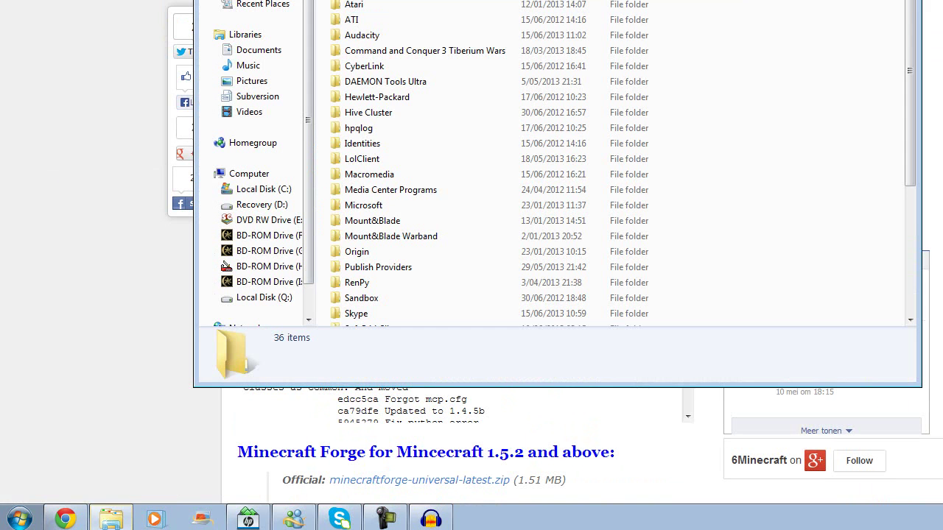
{"action": "type", "text": "."}
{"action": "key", "text": "Return"}
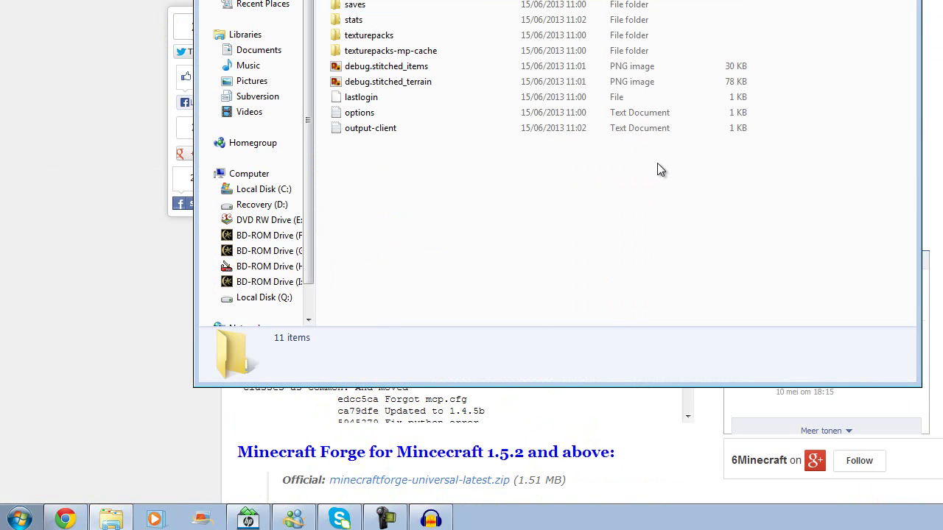
- Search for Minecraft and launch Minecraft.exe from Downloads
{"action": "left_click", "coordinate": [20, 520]}
{"action": "type", "text": "lube"}
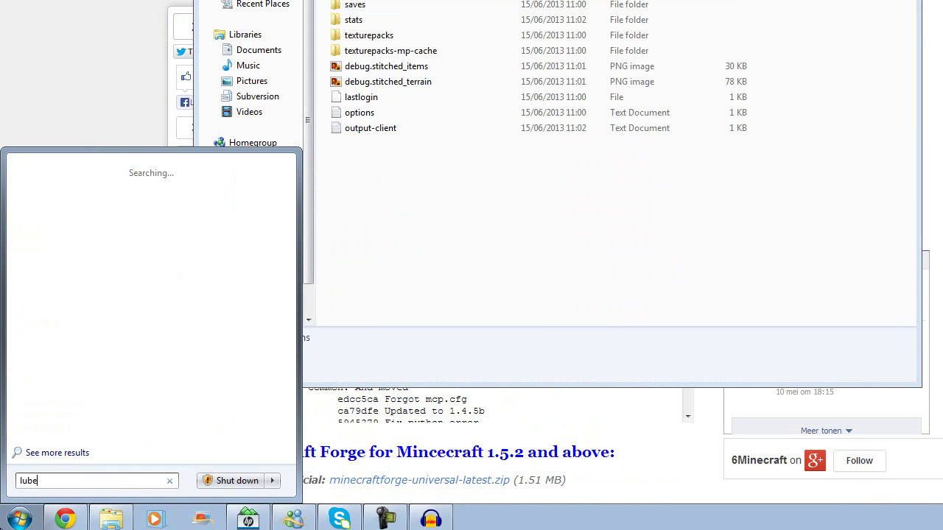
{"action": "type", "text": "minecraft"}
{"action": "left_click", "coordinate": [74, 452]}
{"action": "key", "text": "Return"}
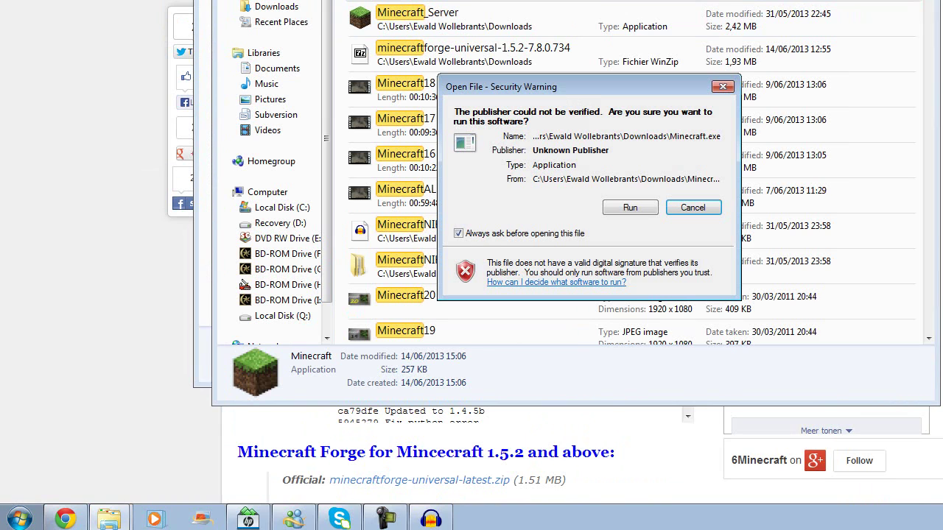
- Run the launcher, log in, let Forge finish setup, and view the loaded mods list
{"action": "left_click", "coordinate": [630, 207]}
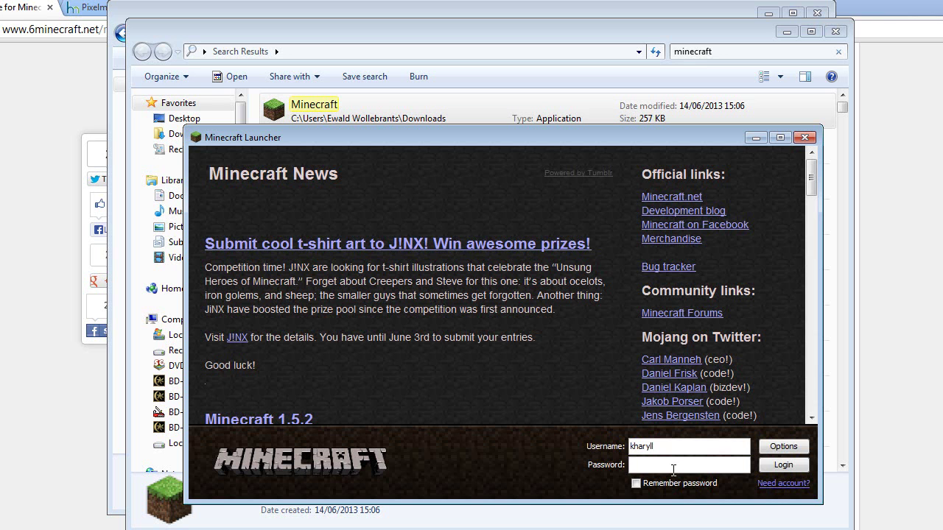
{"action": "key", "text": "Return"}
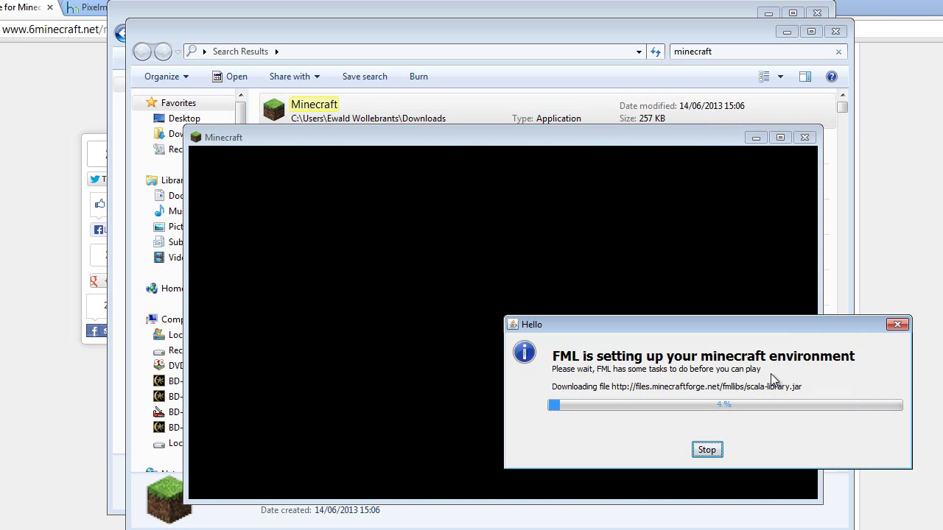
{"action": "left_click_drag", "start_coordinate": [746, 321], "coordinate": [590, 211]}
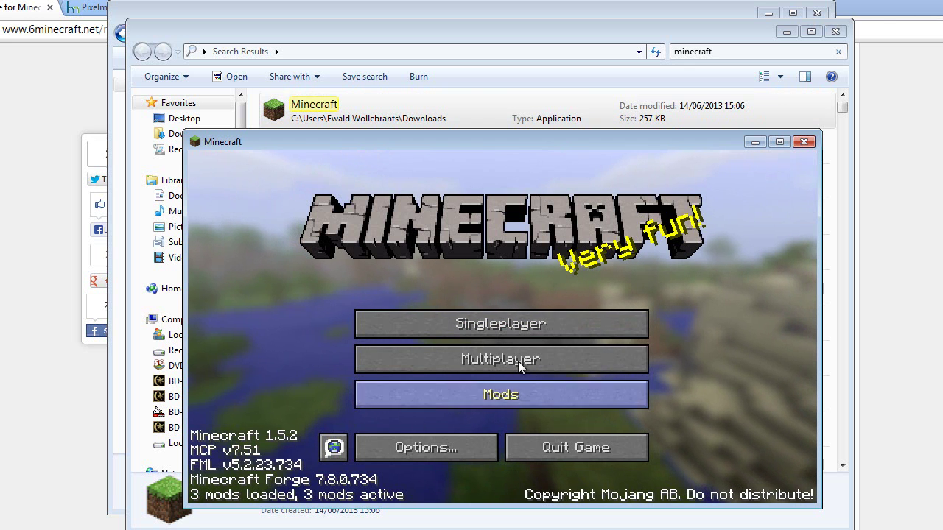
{"action": "left_click", "coordinate": [530, 399]}
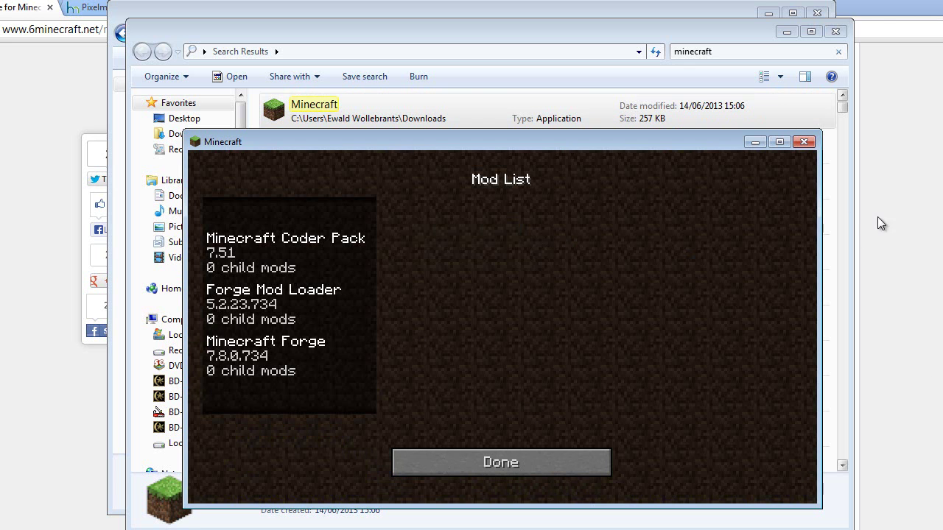
- Quit Minecraft and open the new mods folder inside .minecraft
{"action": "left_click", "coordinate": [803, 141]}
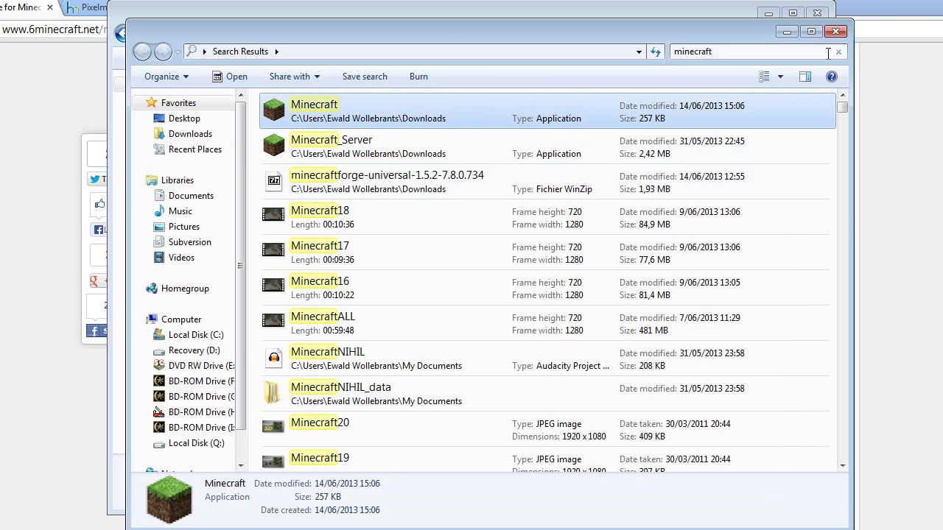
{"action": "left_click", "coordinate": [836, 31]}
{"action": "left_click", "coordinate": [123, 33]}
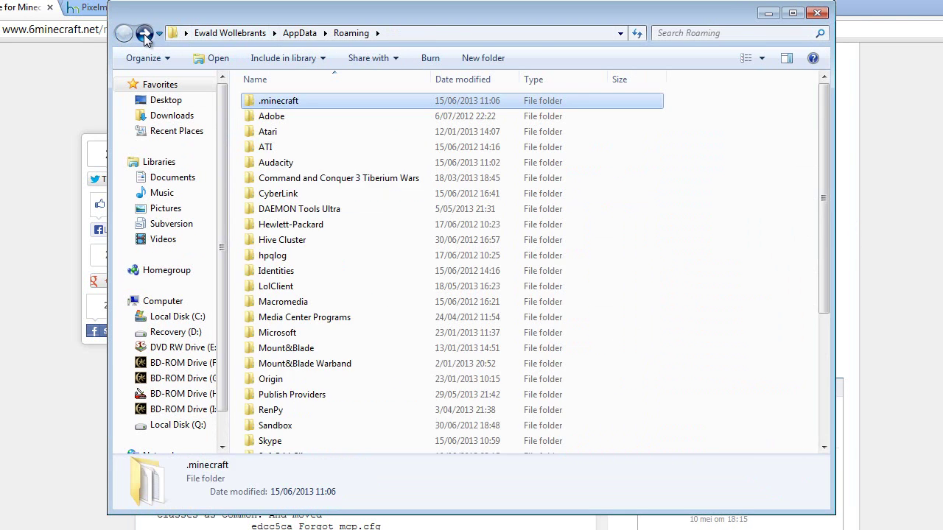
{"action": "double_click", "coordinate": [272, 100]}
{"action": "double_click", "coordinate": [270, 162]}
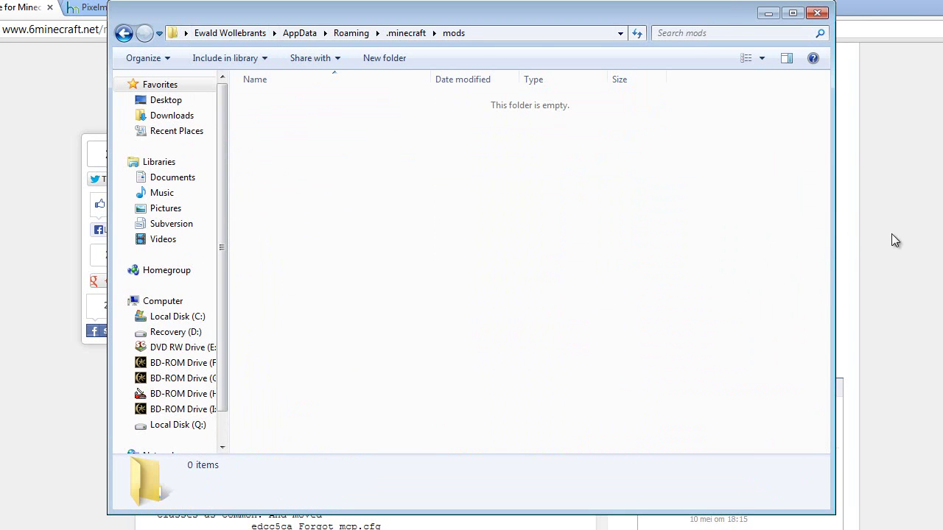
- Open Downloads in a second window placed beside the .minecraft window
{"action": "left_click", "coordinate": [124, 33]}
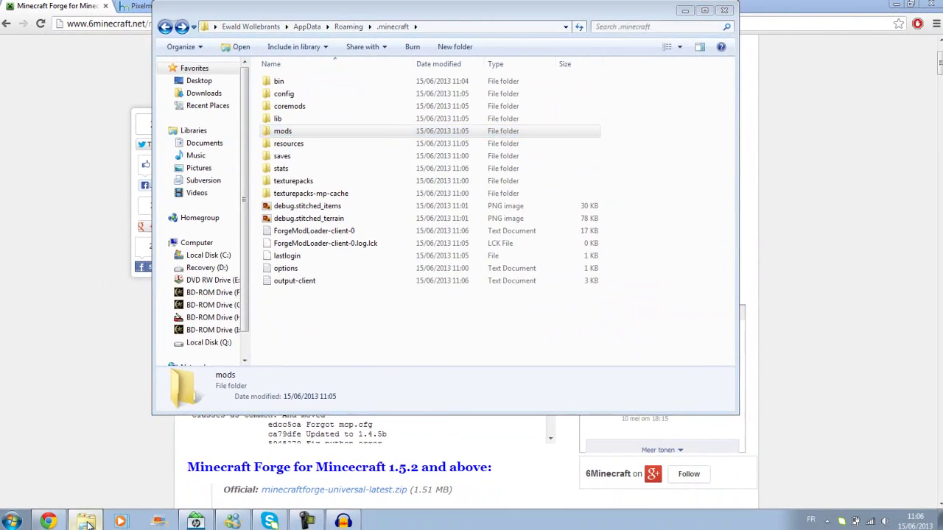
{"action": "left_click", "coordinate": [85, 521]}
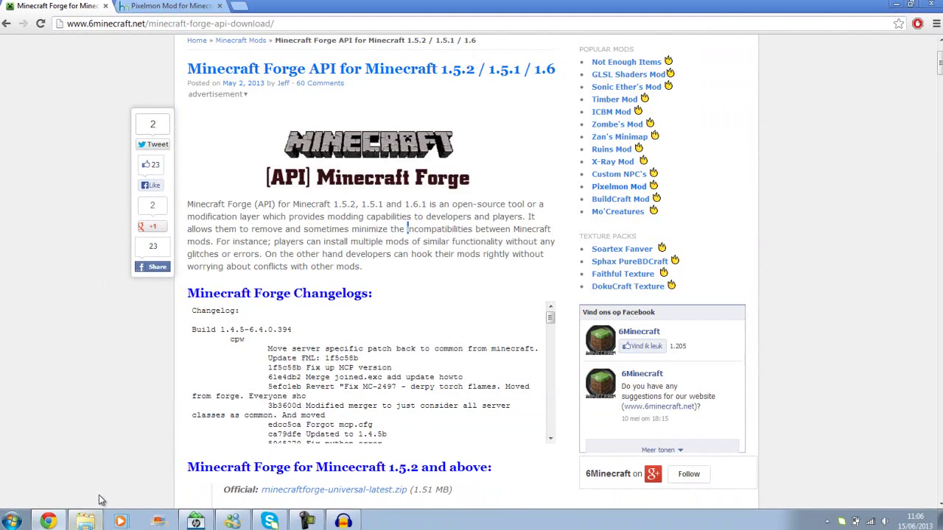
{"action": "left_click", "coordinate": [84, 520]}
{"action": "left_click", "coordinate": [12, 521]}
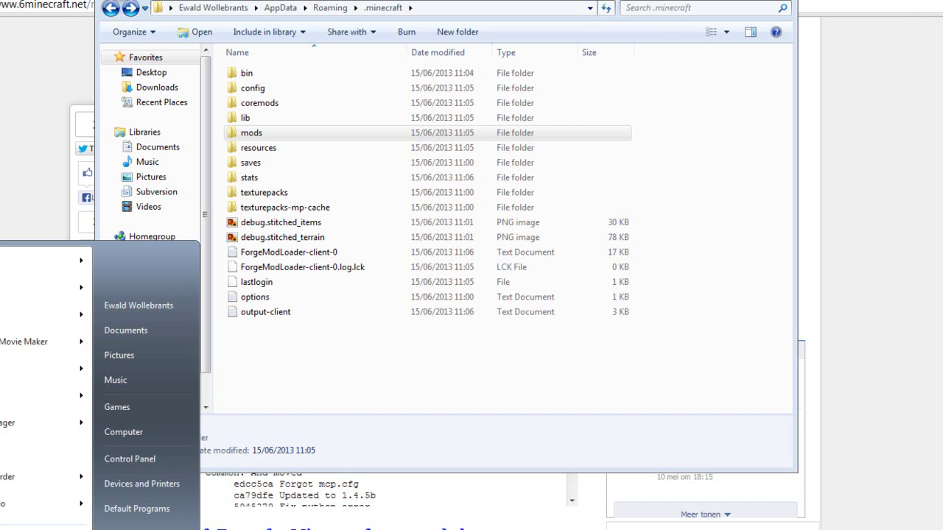
{"action": "left_click", "coordinate": [140, 306]}
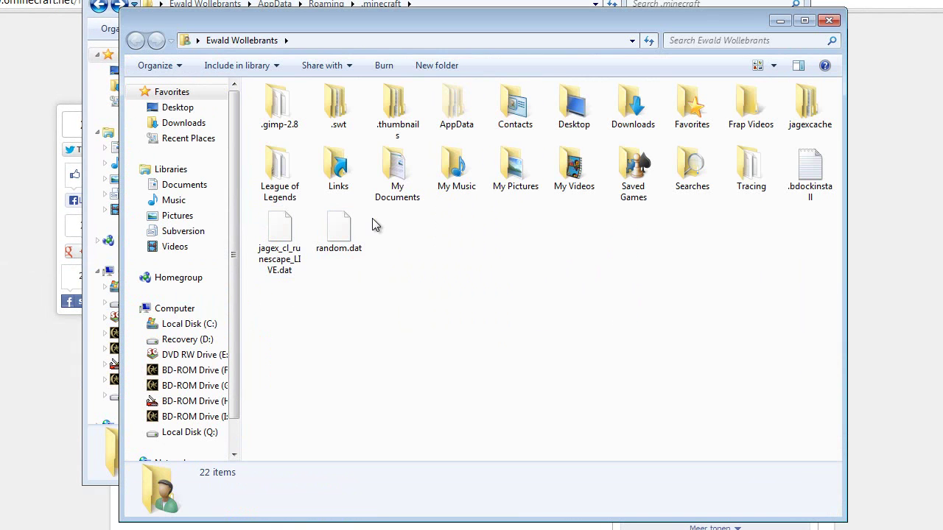
{"action": "double_click", "coordinate": [632, 107]}
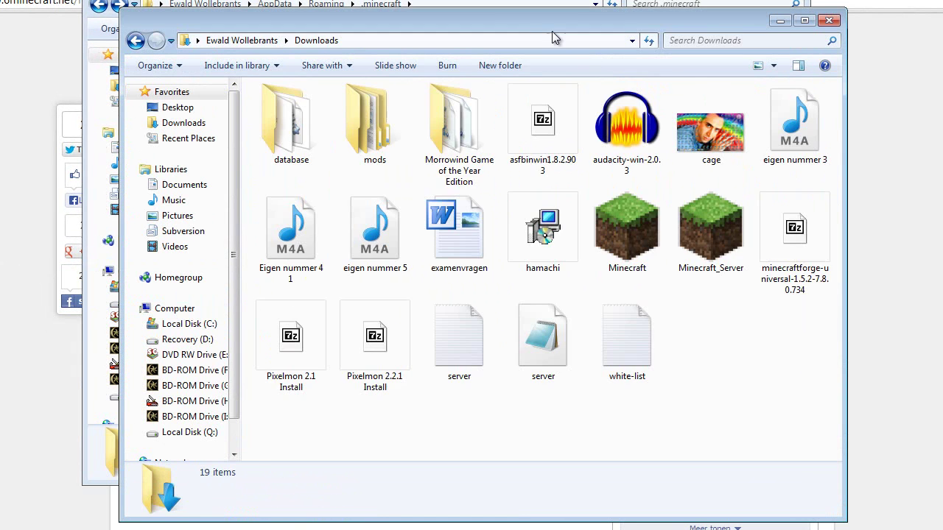
{"action": "left_click_drag", "start_coordinate": [555, 38], "coordinate": [797, 45]}
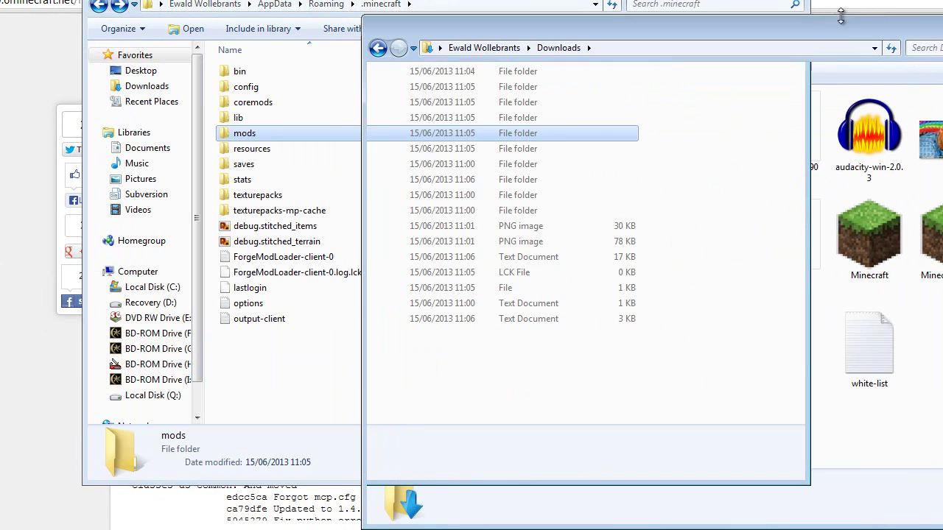
- Move the Pixelmon 2.2 zip from Downloads\mods into .minecraft\mods
{"action": "left_click", "coordinate": [654, 379]}
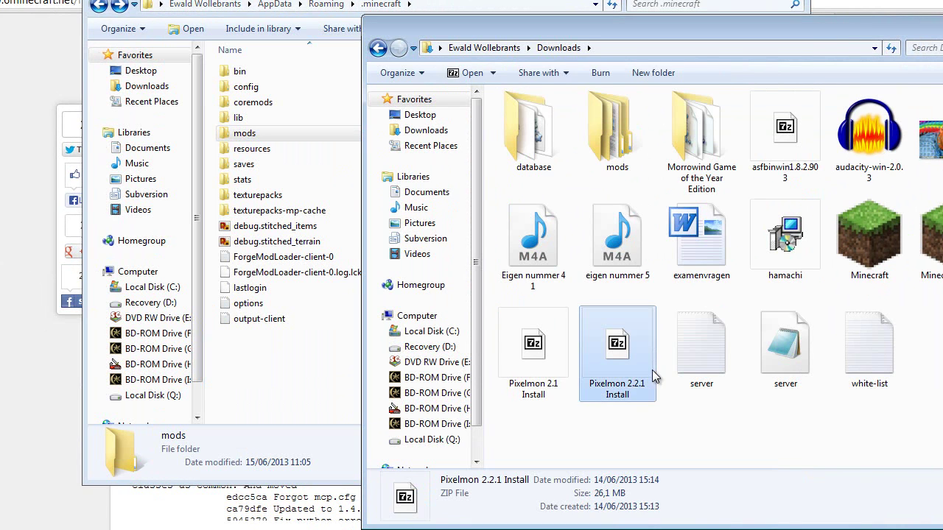
{"action": "double_click", "coordinate": [612, 144]}
{"action": "left_click", "coordinate": [534, 127]}
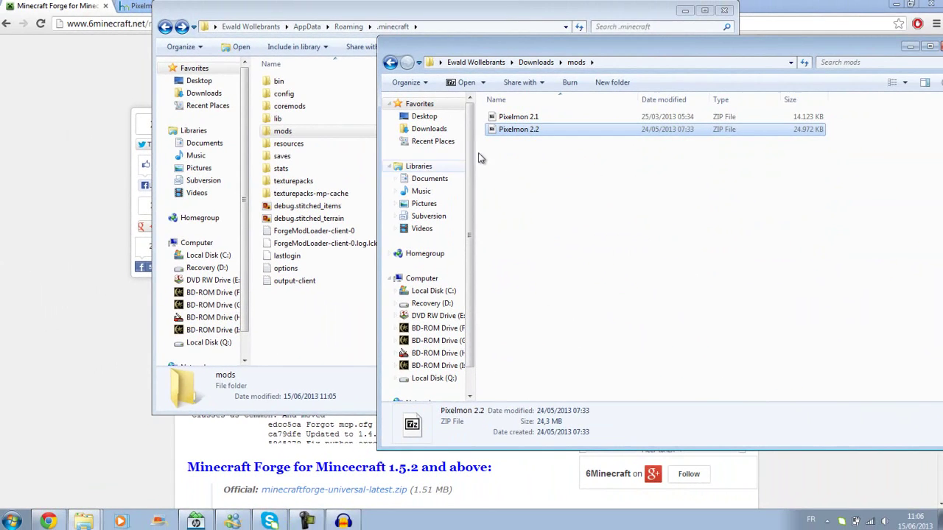
{"action": "left_click_drag", "start_coordinate": [531, 131], "coordinate": [302, 128]}
{"action": "double_click", "coordinate": [302, 131]}
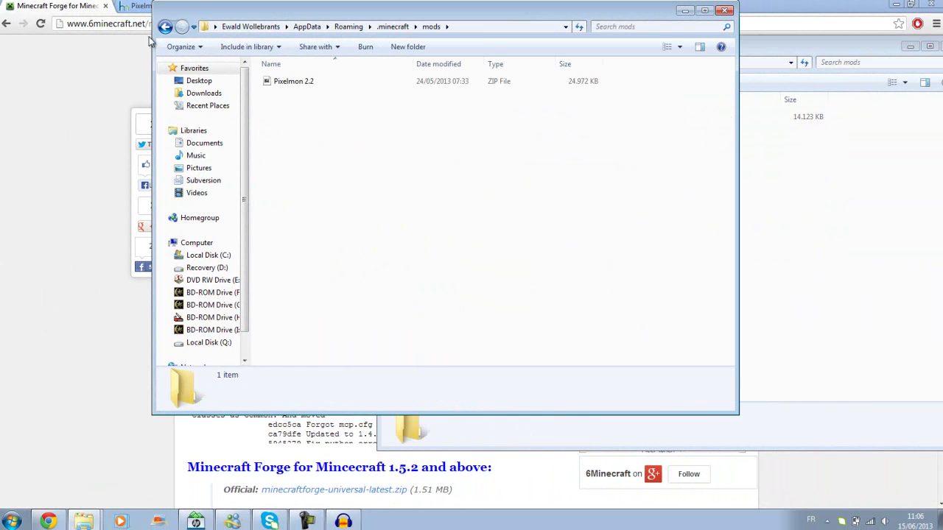
- Move the database folder into .minecraft and close the Downloads window
{"action": "left_click", "coordinate": [165, 28]}
{"action": "left_click", "coordinate": [810, 221]}
{"action": "left_click", "coordinate": [390, 63]}
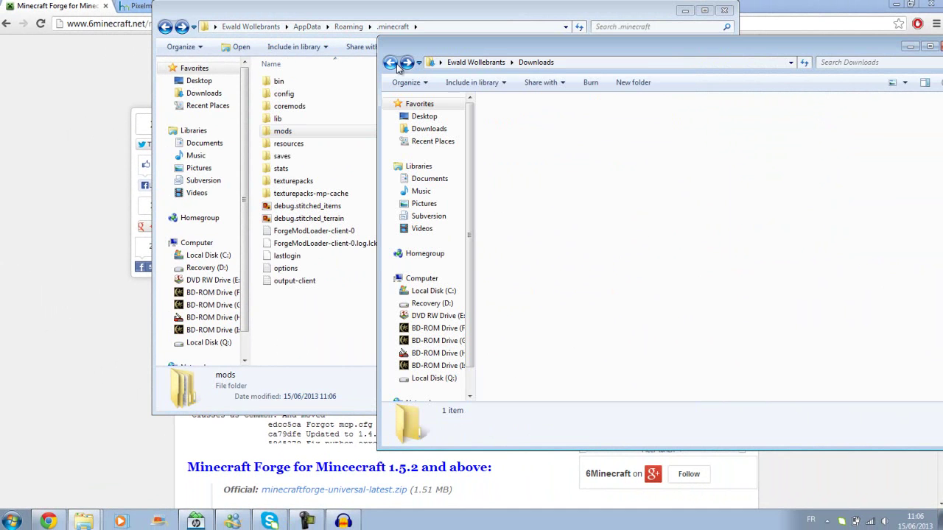
{"action": "left_click", "coordinate": [515, 132]}
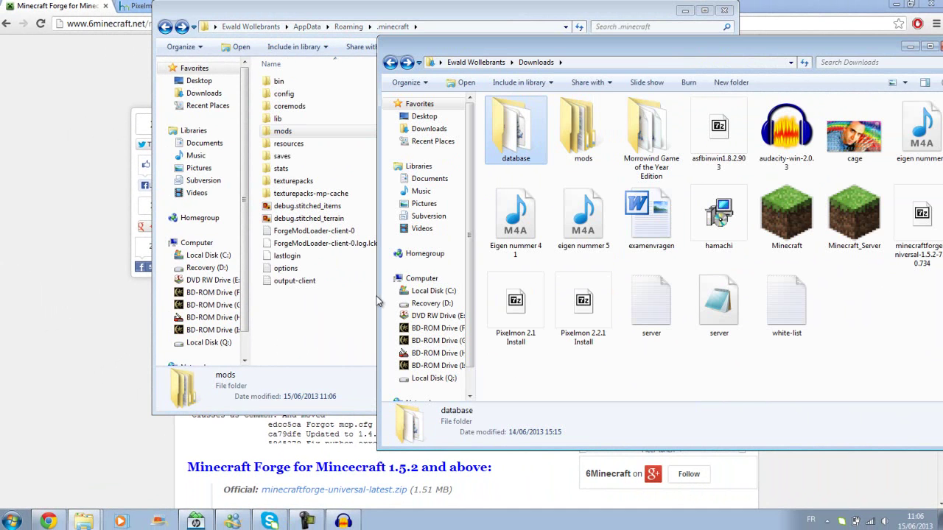
{"action": "left_click_drag", "start_coordinate": [376, 296], "coordinate": [308, 323]}
{"action": "left_click_drag", "start_coordinate": [834, 45], "coordinate": [662, 1]}
{"action": "left_click", "coordinate": [933, 6]}
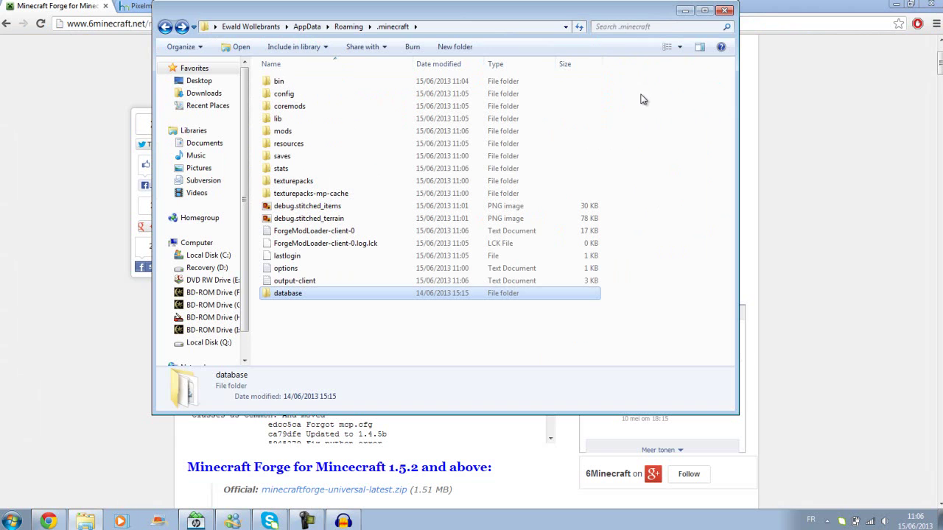
- Relaunch Minecraft.exe from a 'minecraft' search, allow it to run, and log in
{"action": "left_click", "coordinate": [13, 520]}
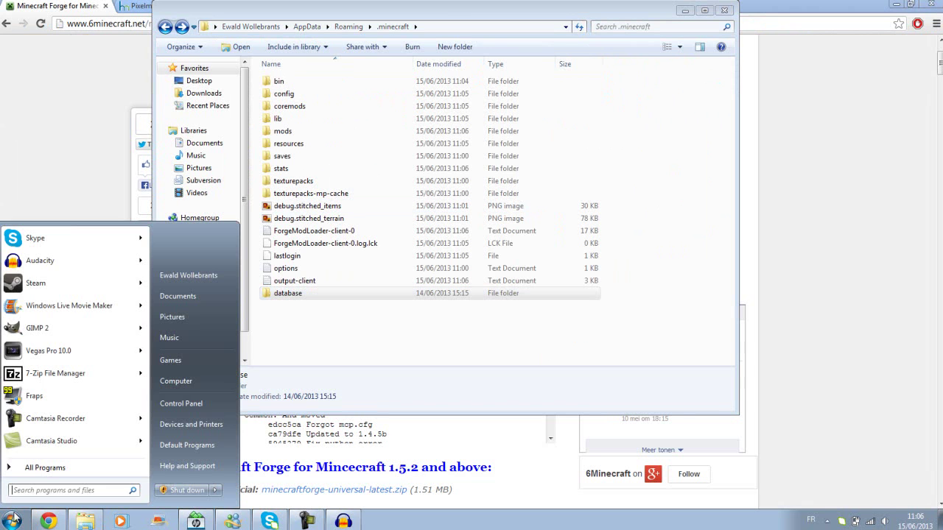
{"action": "type", "text": "minecraft"}
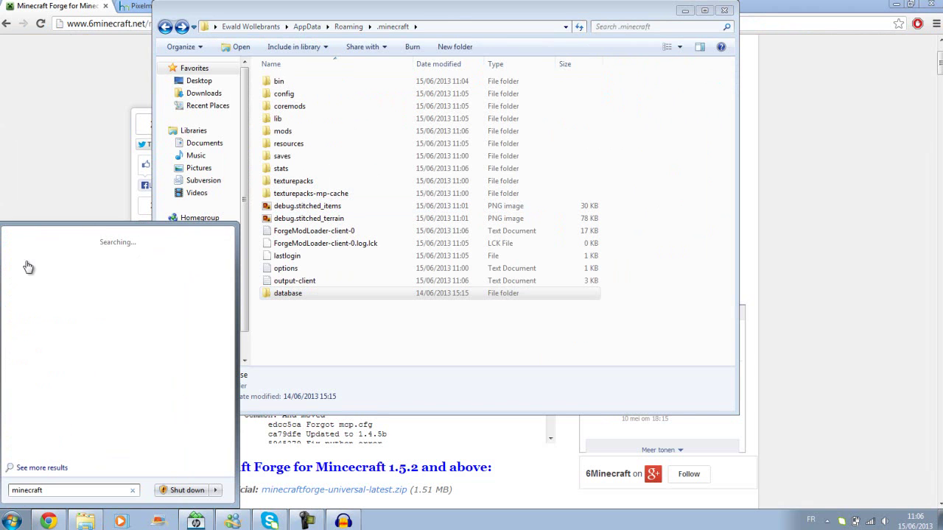
{"action": "left_click", "coordinate": [55, 467]}
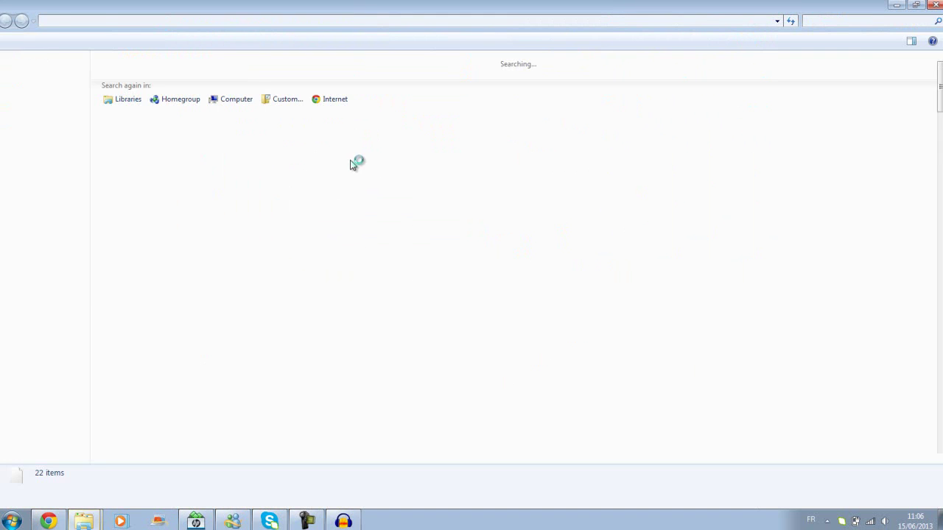
{"action": "double_click", "coordinate": [221, 68]}
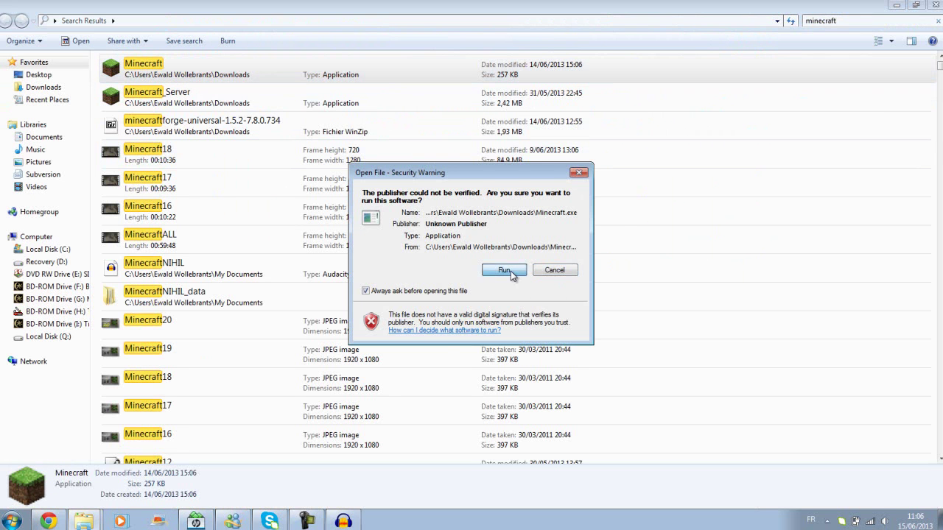
{"action": "left_click", "coordinate": [505, 271]}
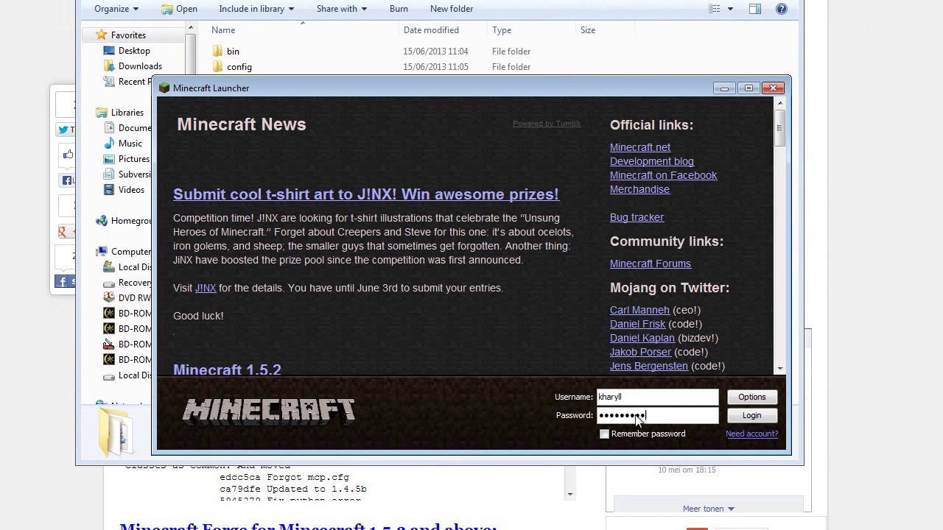
{"action": "key", "text": "Return"}
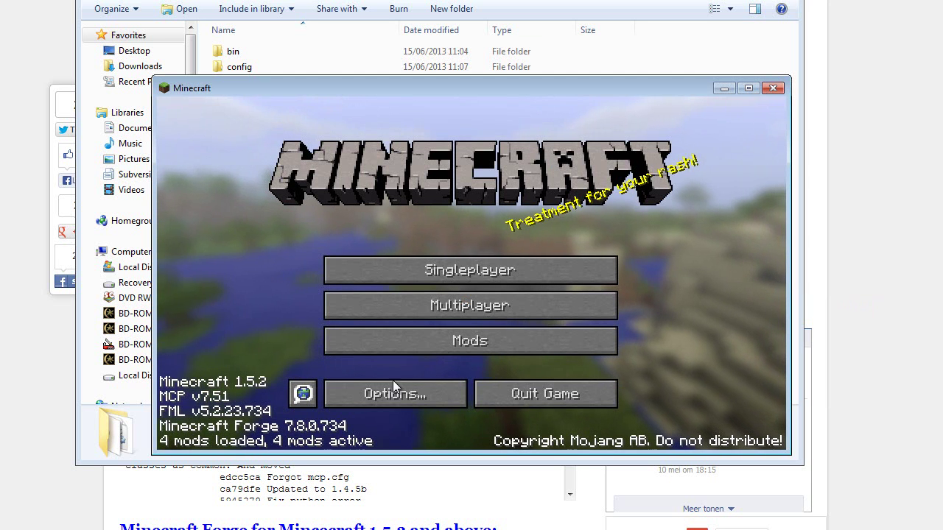
- Check Pixelmon's details in the Mods list, then return to the main menu
{"action": "left_click", "coordinate": [441, 342]}
{"action": "left_click", "coordinate": [284, 342]}
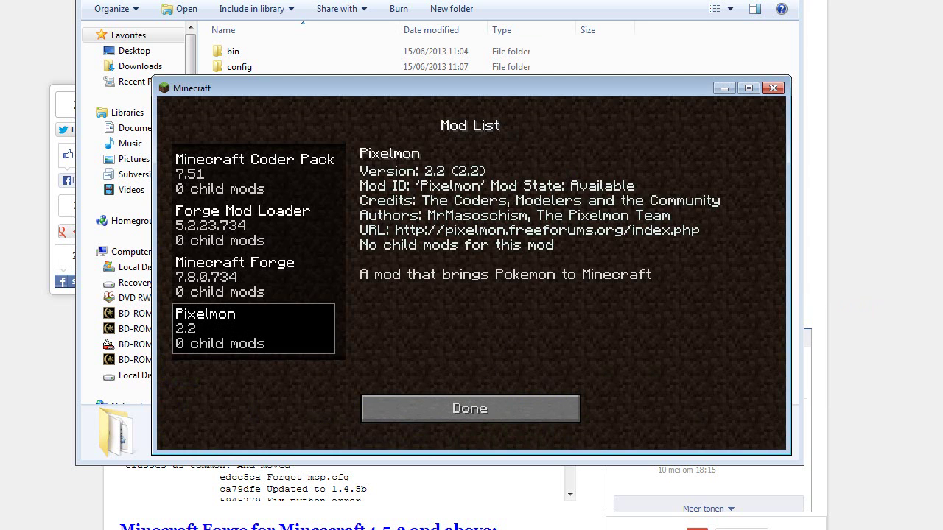
{"action": "left_click", "coordinate": [414, 409]}
- Create a new Singleplayer world with Game Mode set to Creative
{"action": "left_click", "coordinate": [442, 276]}
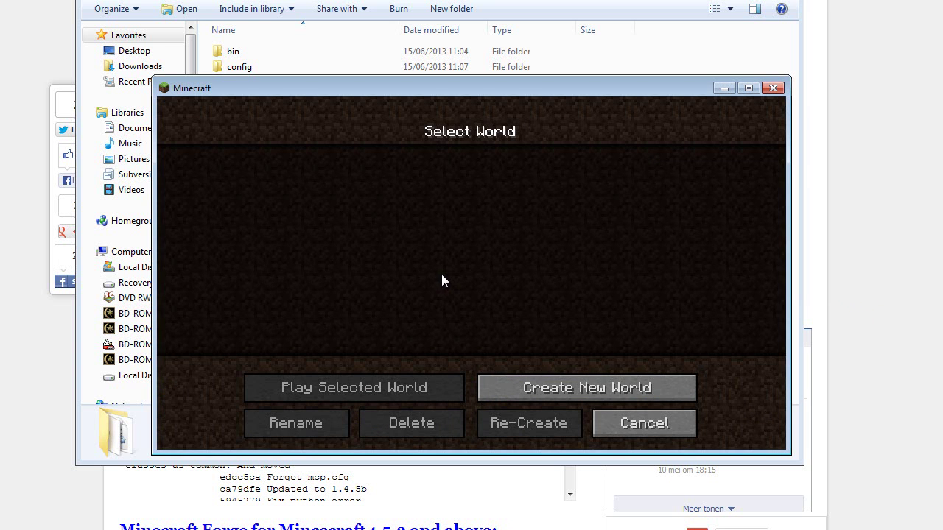
{"action": "left_click", "coordinate": [528, 387]}
{"action": "left_click", "coordinate": [487, 280]}
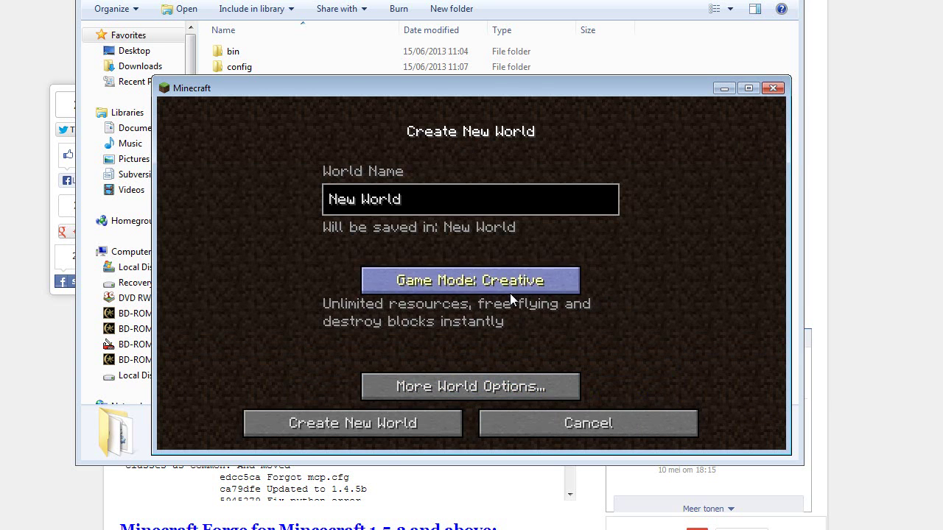
{"action": "left_click", "coordinate": [423, 424]}
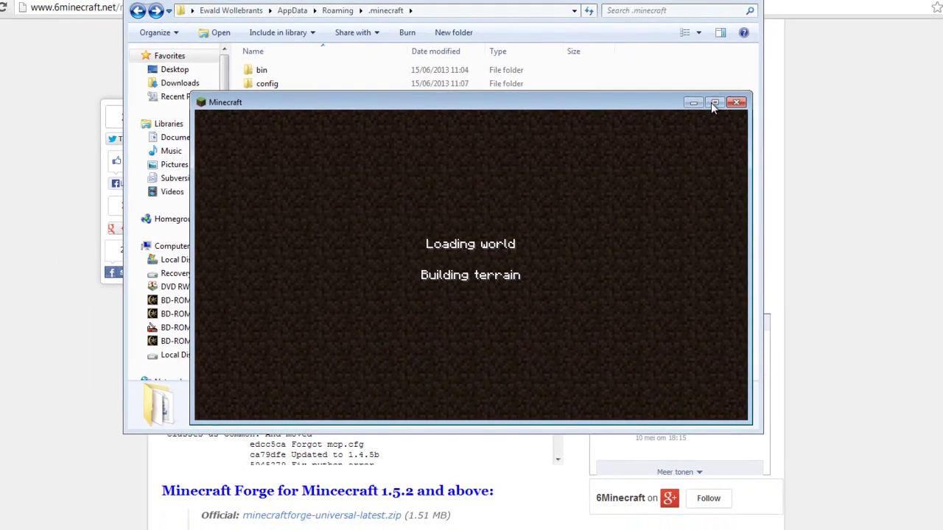
- Maximize, restore and reposition the Minecraft window while the world loads
{"action": "left_click", "coordinate": [748, 88]}
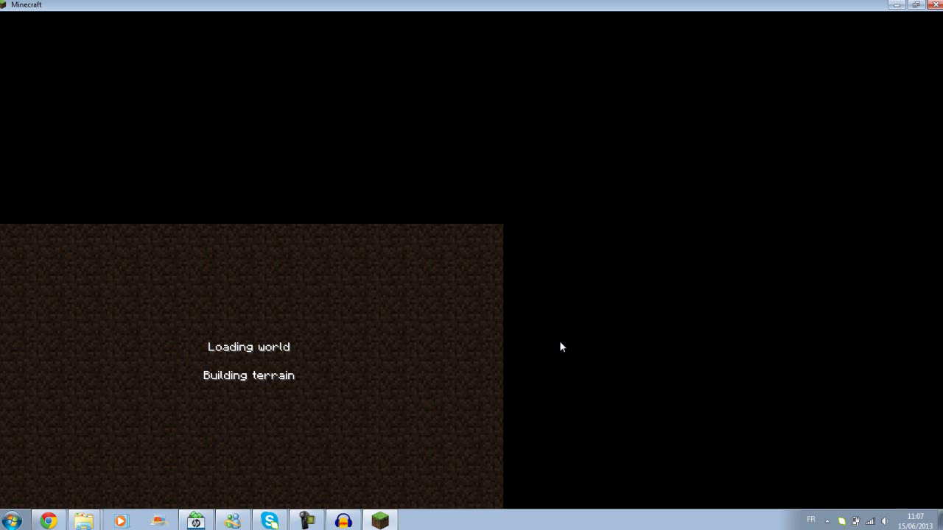
{"action": "left_click", "coordinate": [916, 4]}
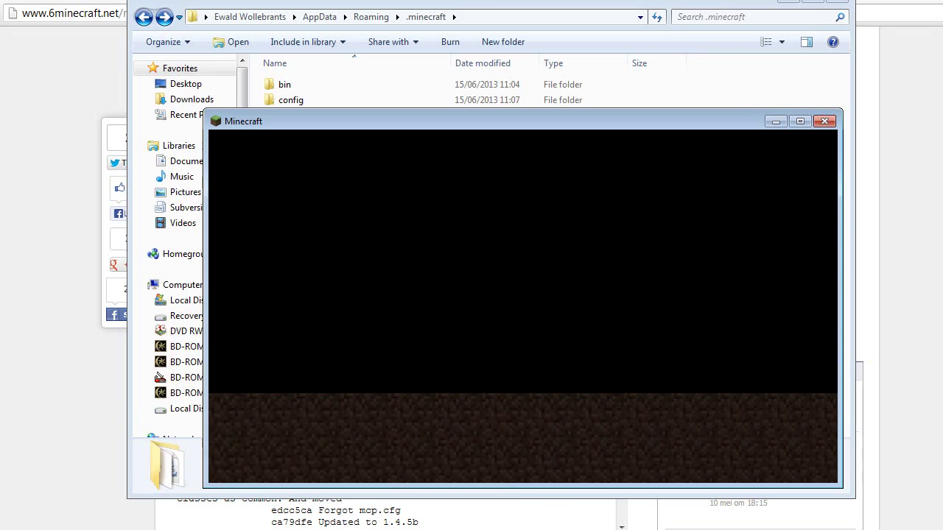
{"action": "left_click_drag", "start_coordinate": [435, 118], "coordinate": [545, 88]}
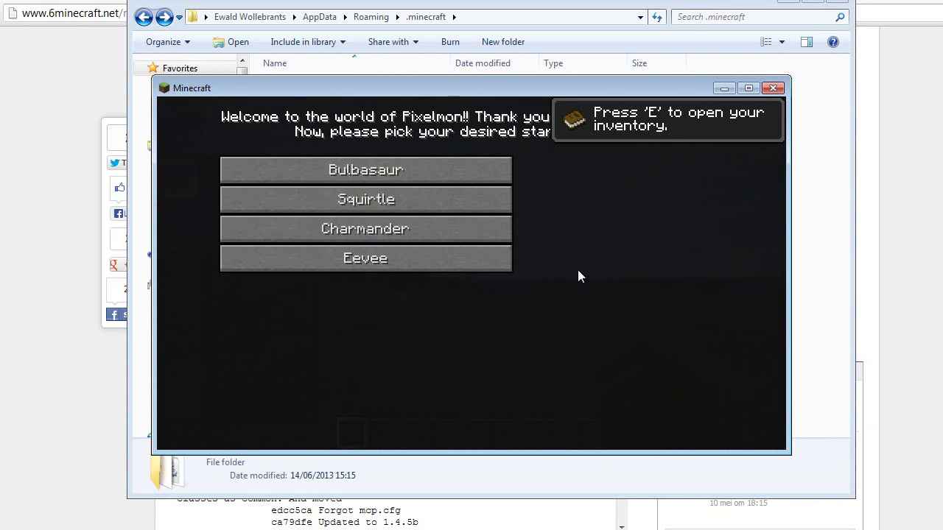
- Choose Charmander as starter and browse the Transportation, Redstone and Miscellaneous inventory tabs
{"action": "left_click", "coordinate": [457, 230]}
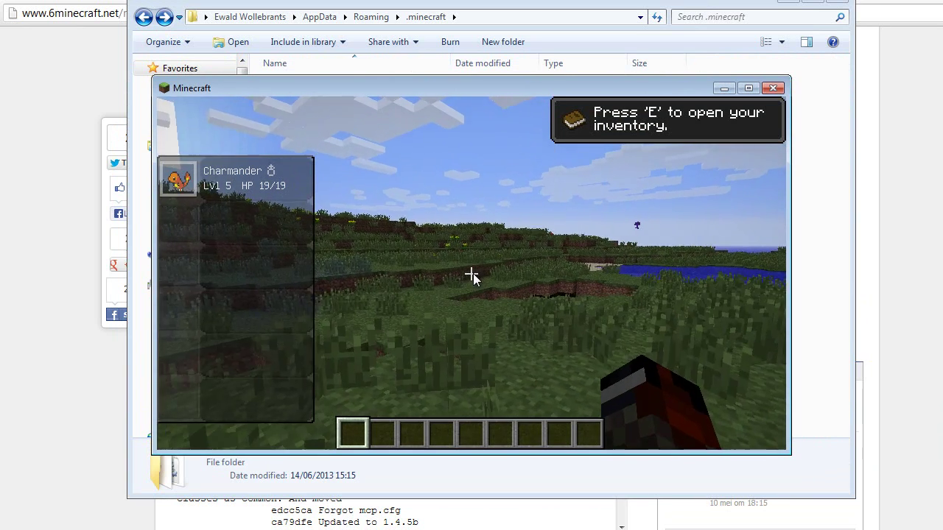
{"action": "key", "text": "e"}
{"action": "left_click", "coordinate": [476, 155]}
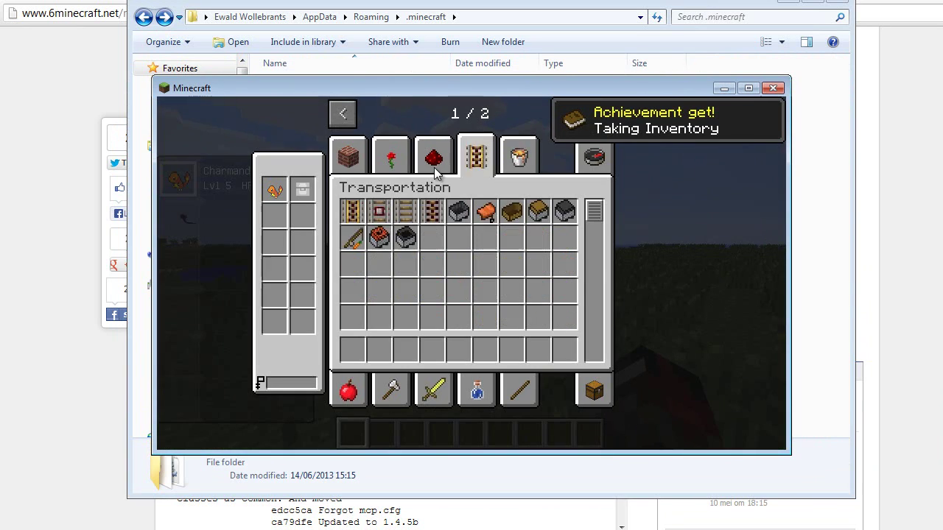
{"action": "left_click", "coordinate": [433, 154]}
{"action": "left_click", "coordinate": [518, 155]}
- View the Held Items, Restoration and Badges categories on page 2, then close the inventory
{"action": "left_click", "coordinate": [600, 114]}
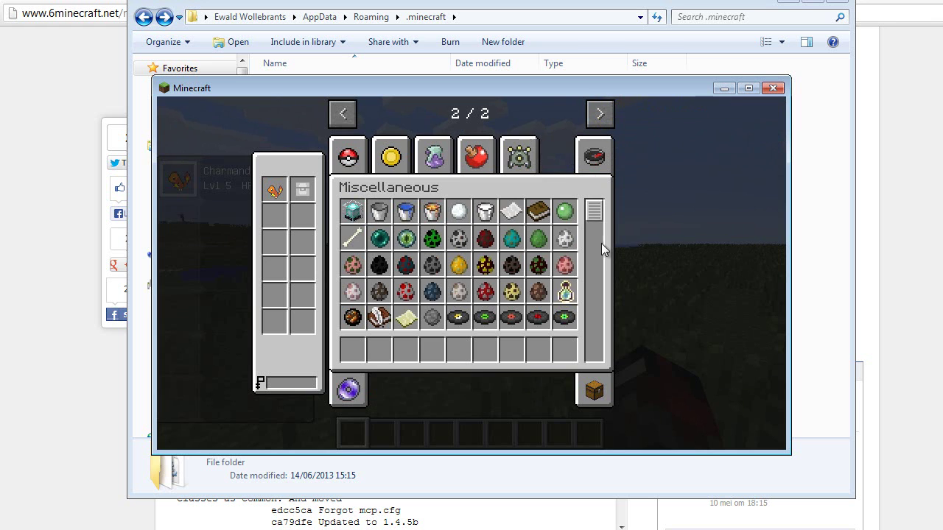
{"action": "scroll", "coordinate": [582, 231], "scroll_direction": "down", "scroll_amount": 1}
{"action": "scroll", "coordinate": [541, 305], "scroll_direction": "up", "scroll_amount": 1}
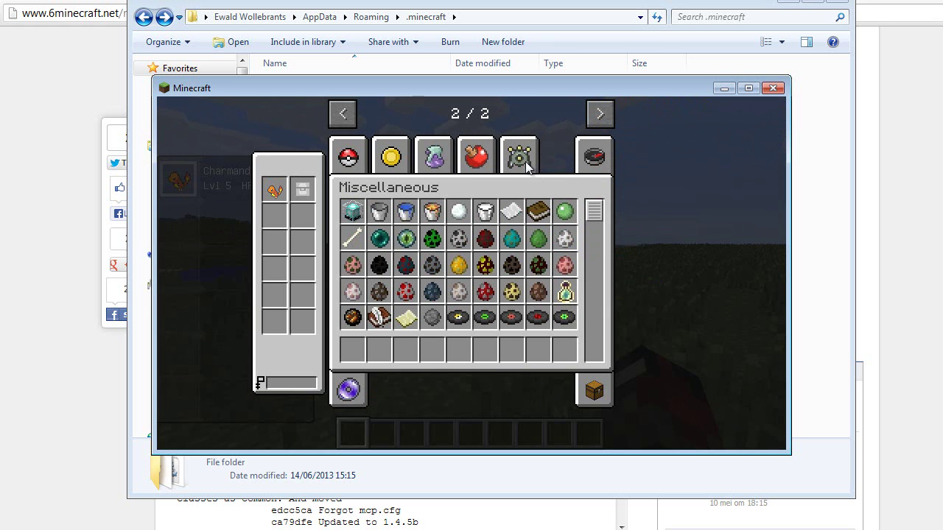
{"action": "left_click", "coordinate": [524, 158]}
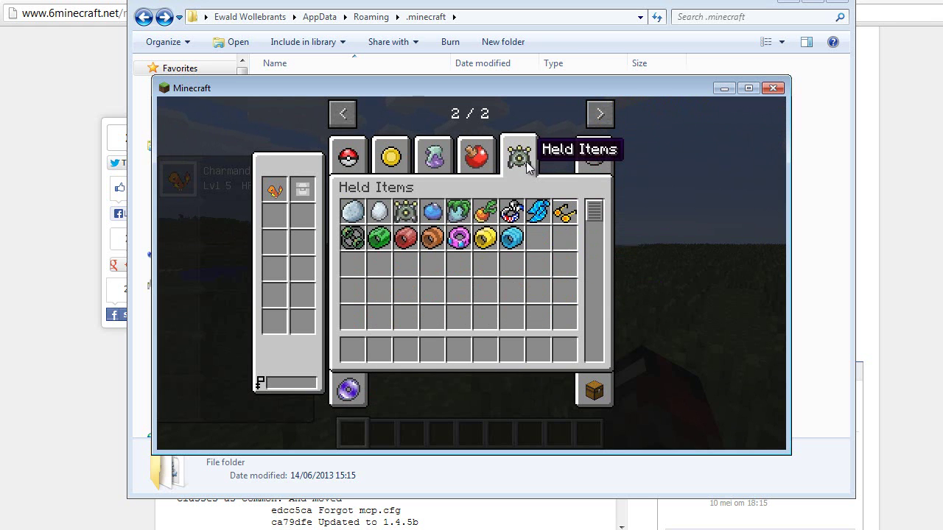
{"action": "left_click", "coordinate": [435, 162]}
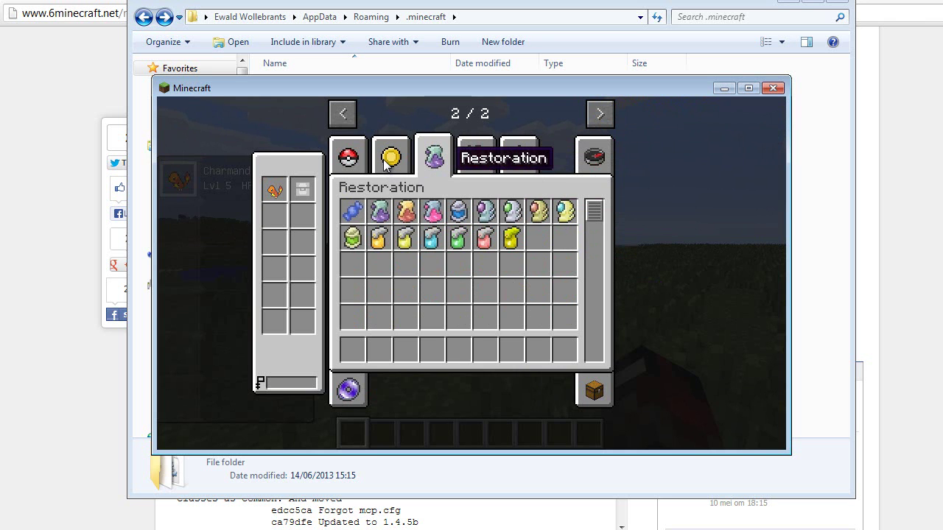
{"action": "left_click", "coordinate": [392, 159]}
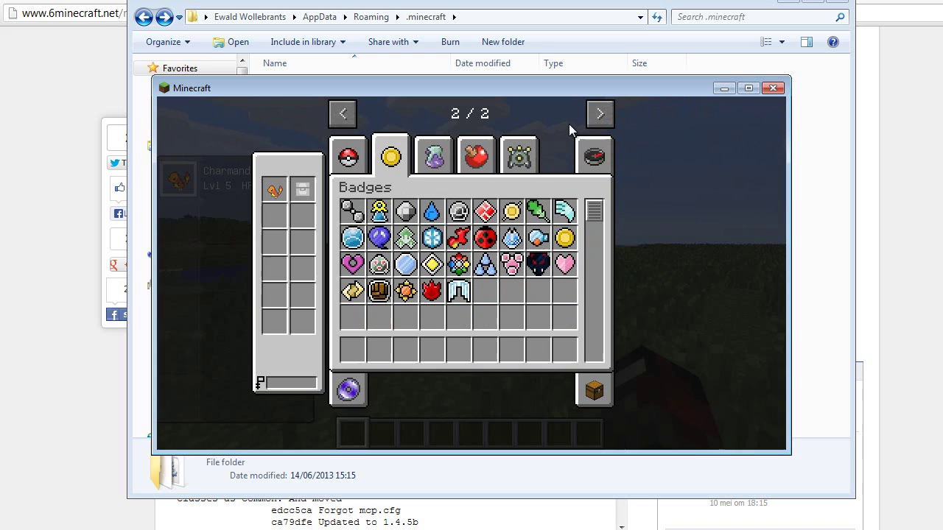
{"action": "key", "text": "e"}
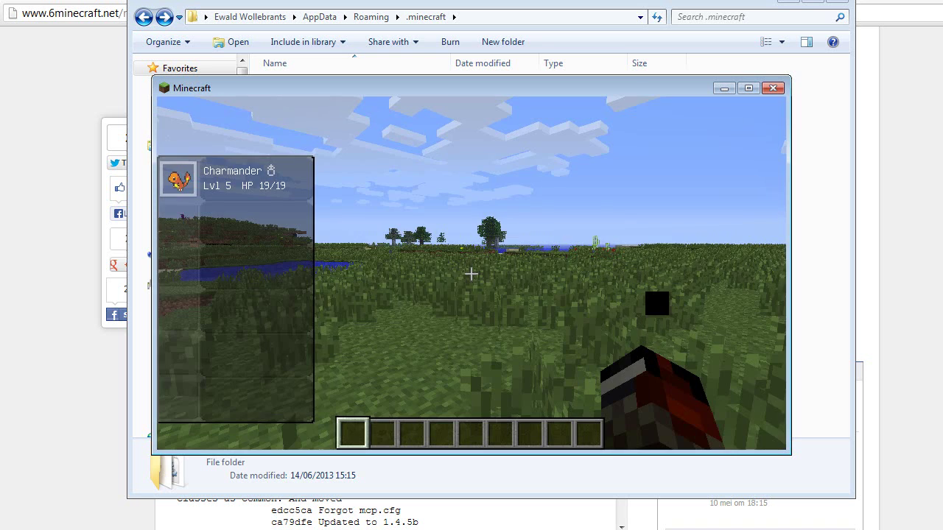